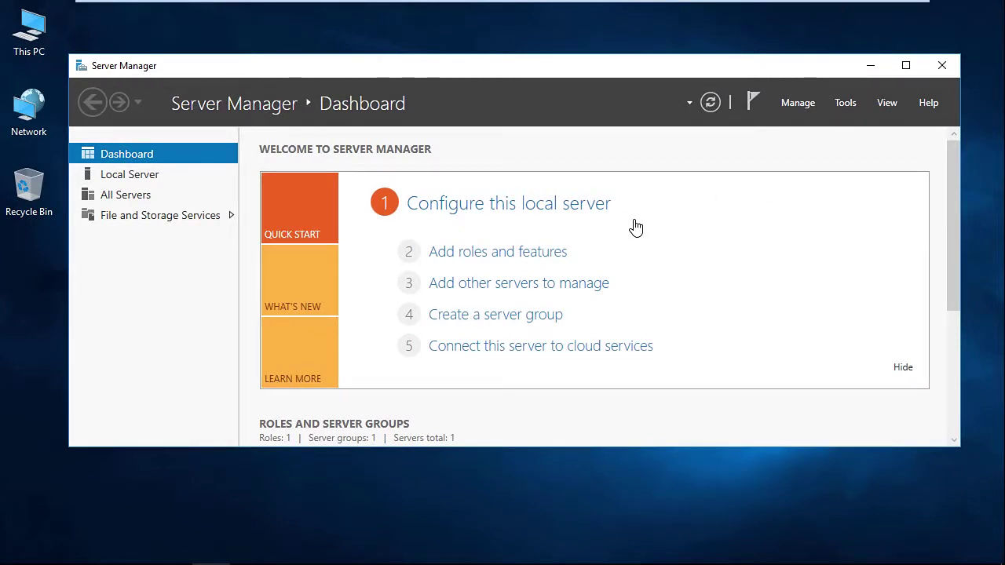
- Start a role-based Add Roles and Features installation with the local server as destination
click(505, 259)
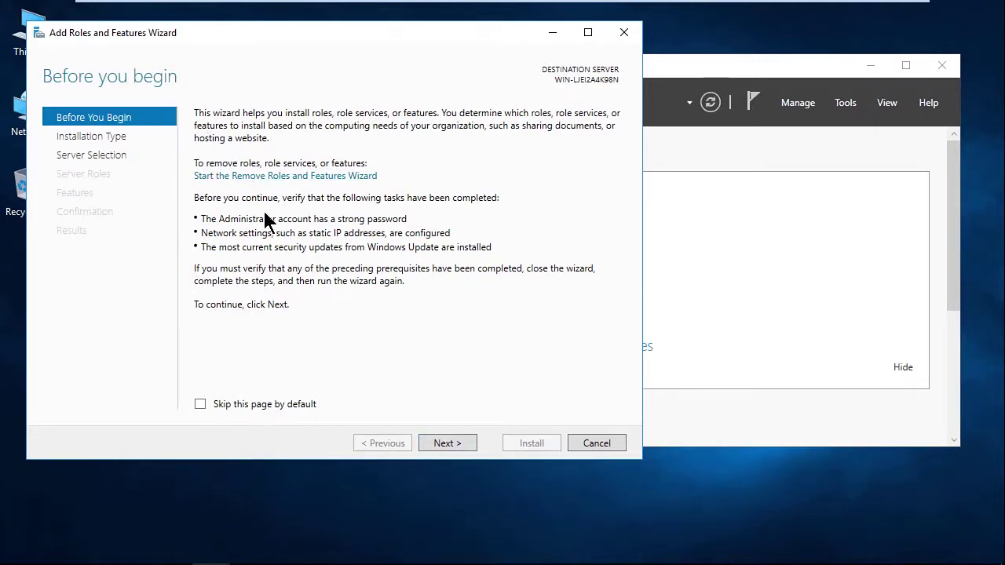
click(445, 445)
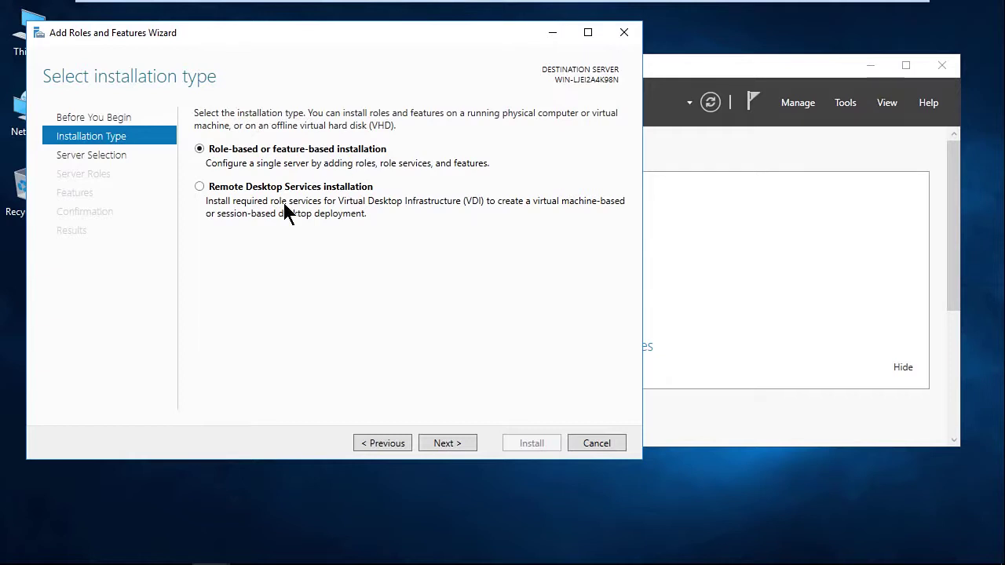
click(453, 445)
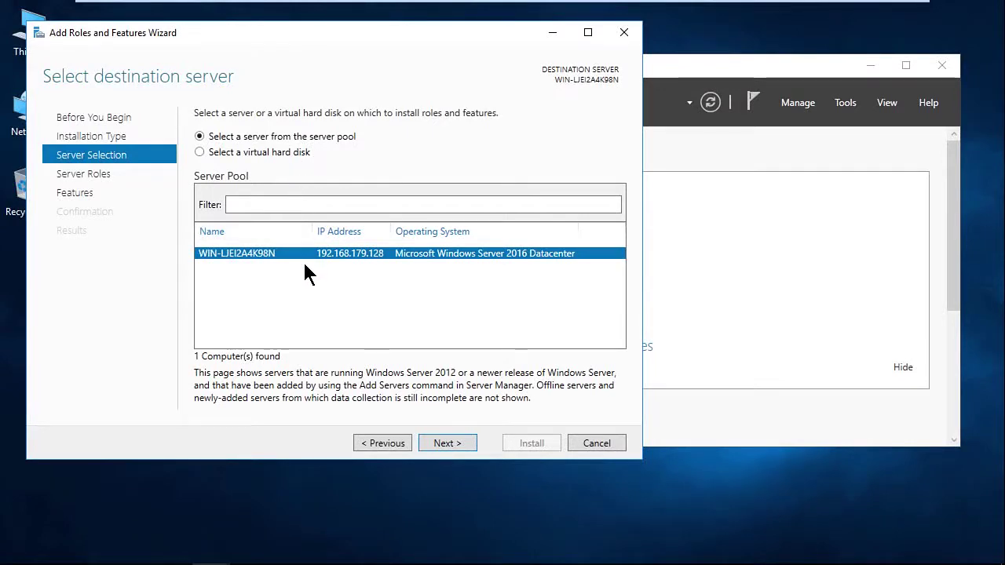
click(447, 443)
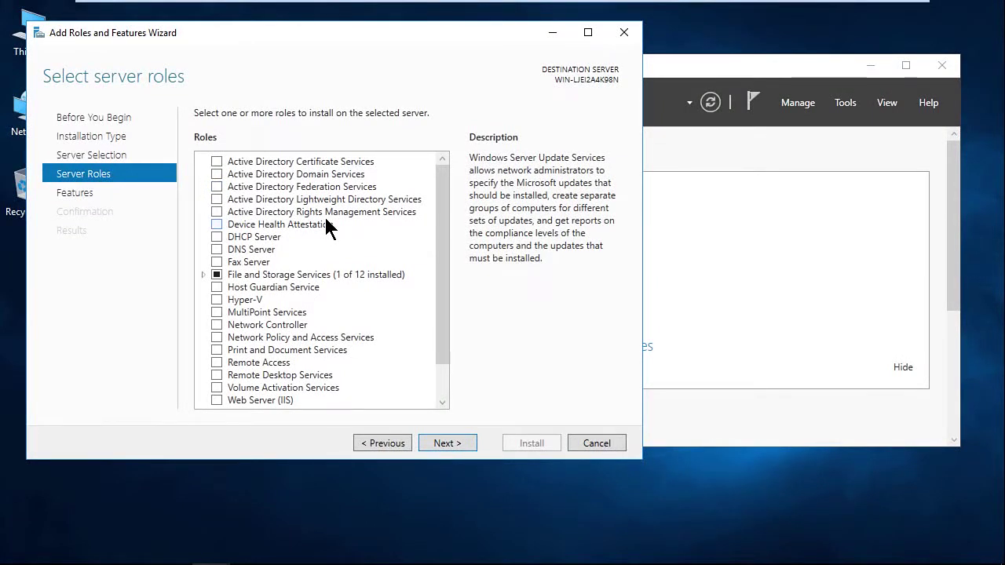
- Select Active Directory Domain Services, add its required management tools, and proceed to features
click(217, 174)
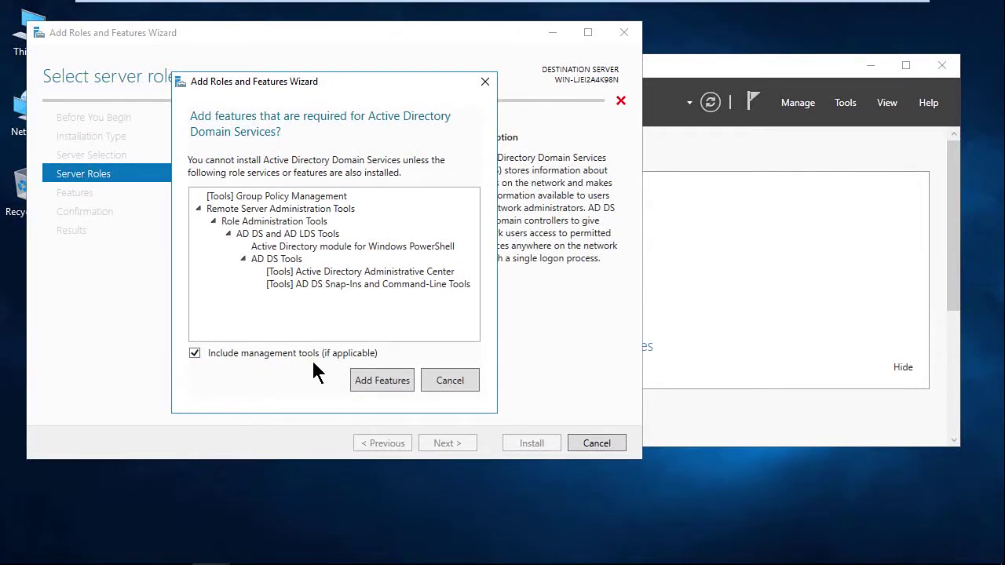
click(370, 380)
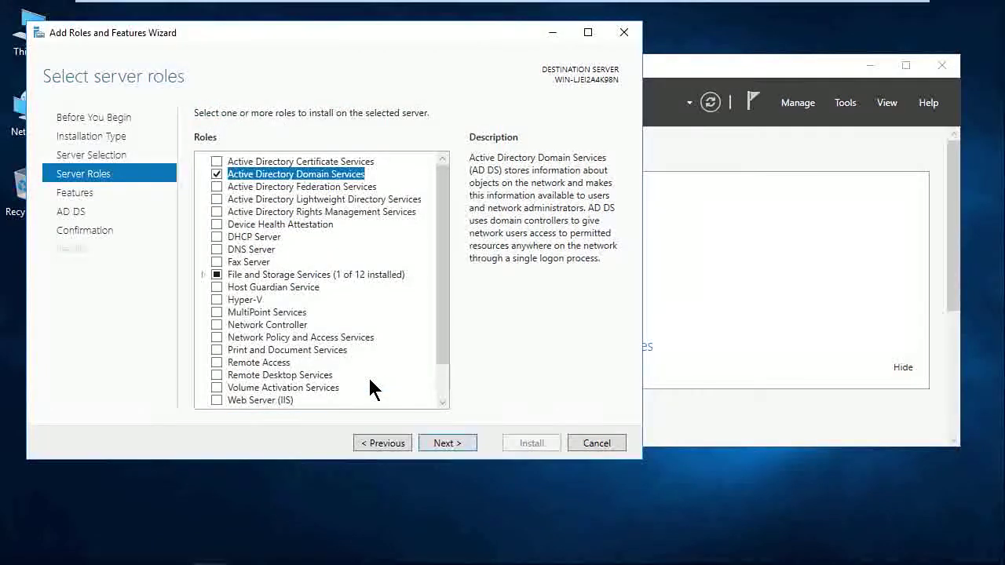
click(445, 443)
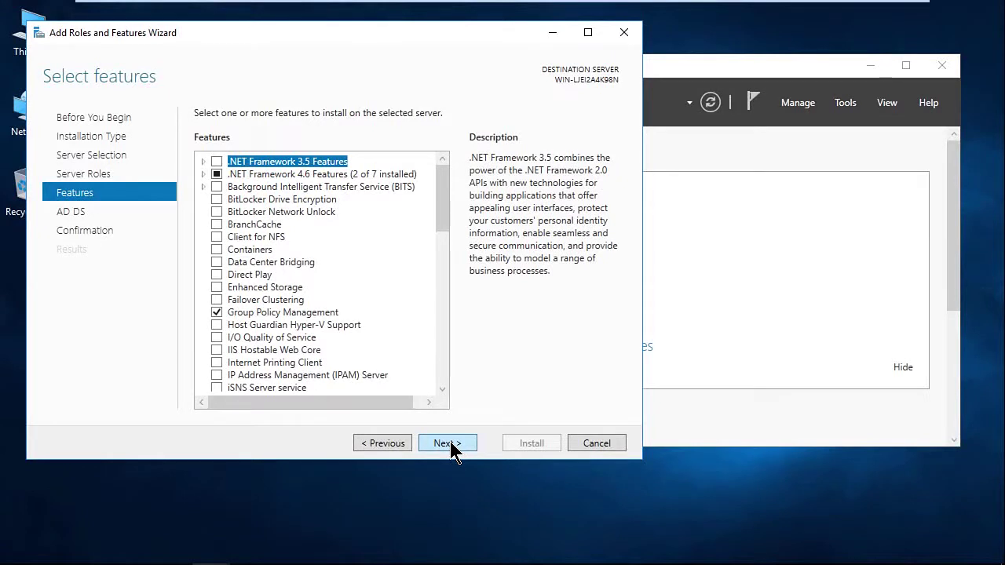
- Keep default features, leave automatic restart off, and install AD DS with its tools
click(444, 443)
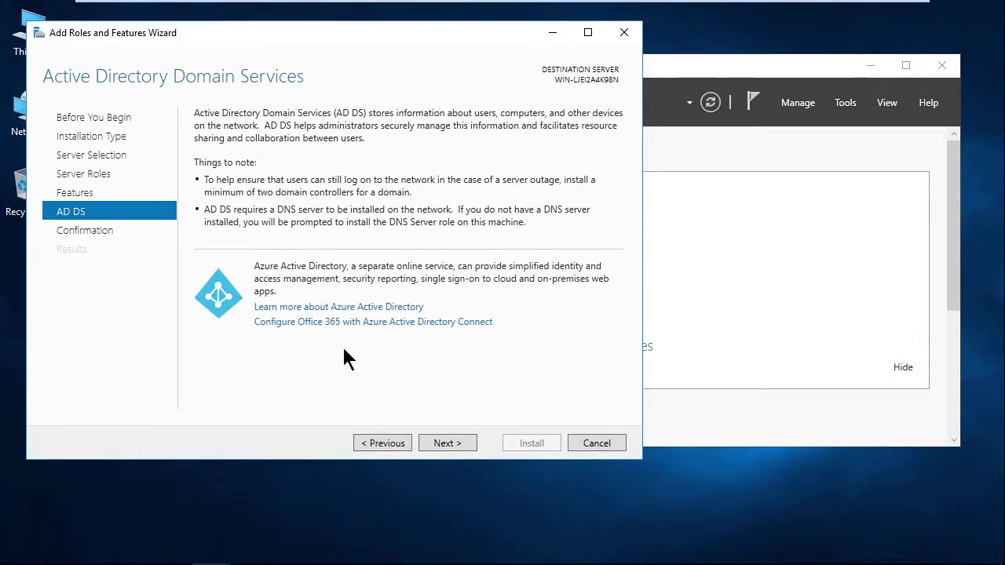
click(447, 444)
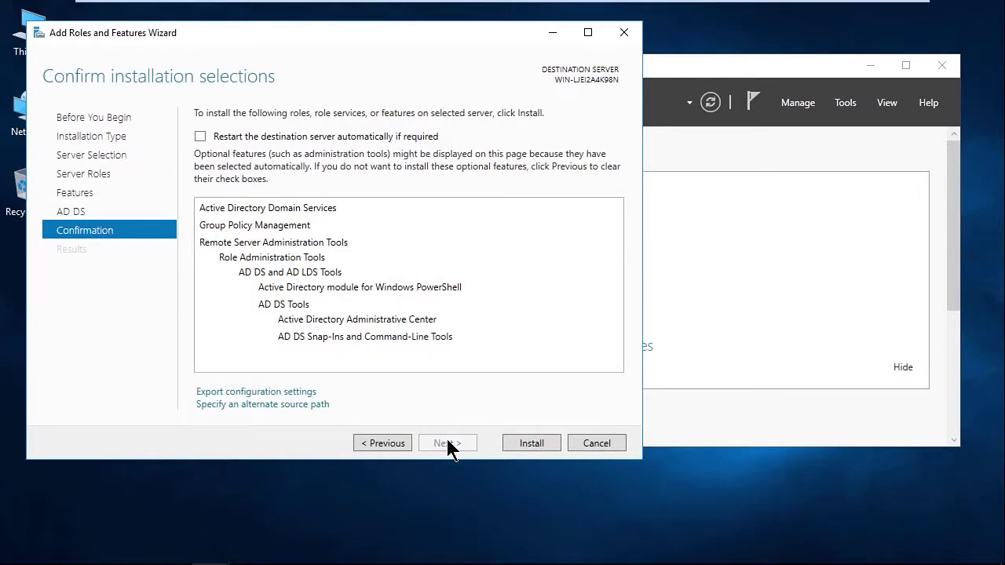
click(201, 137)
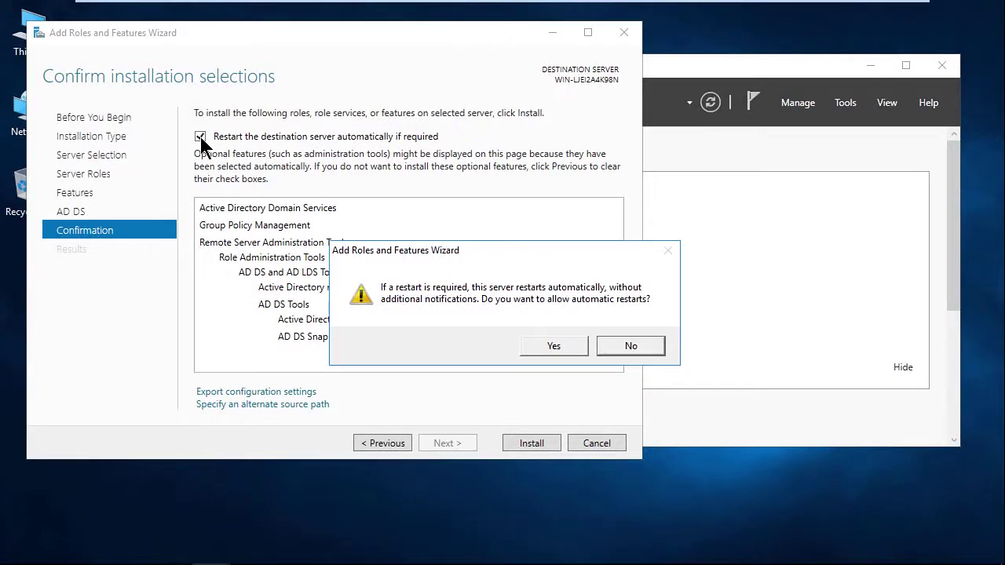
click(619, 342)
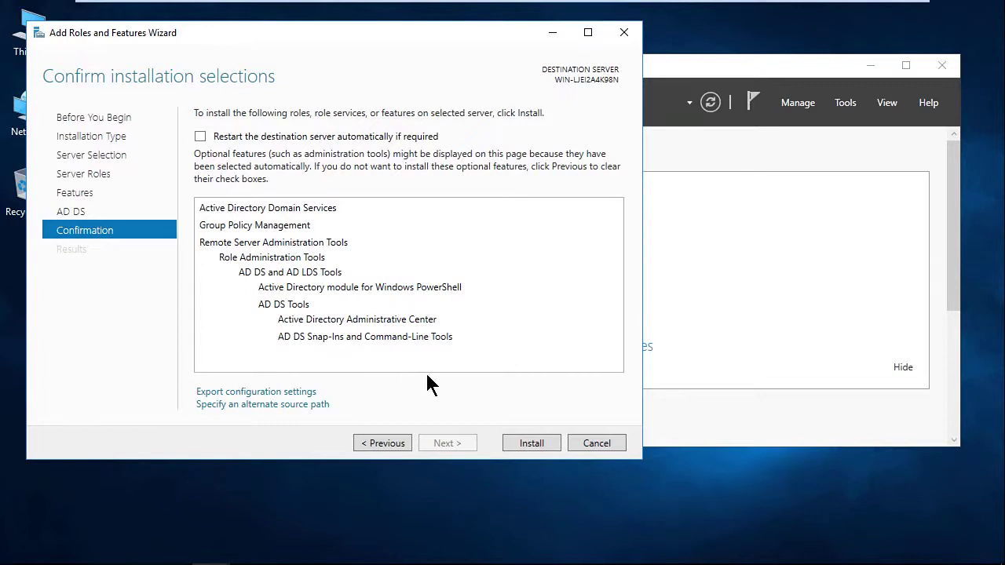
click(534, 445)
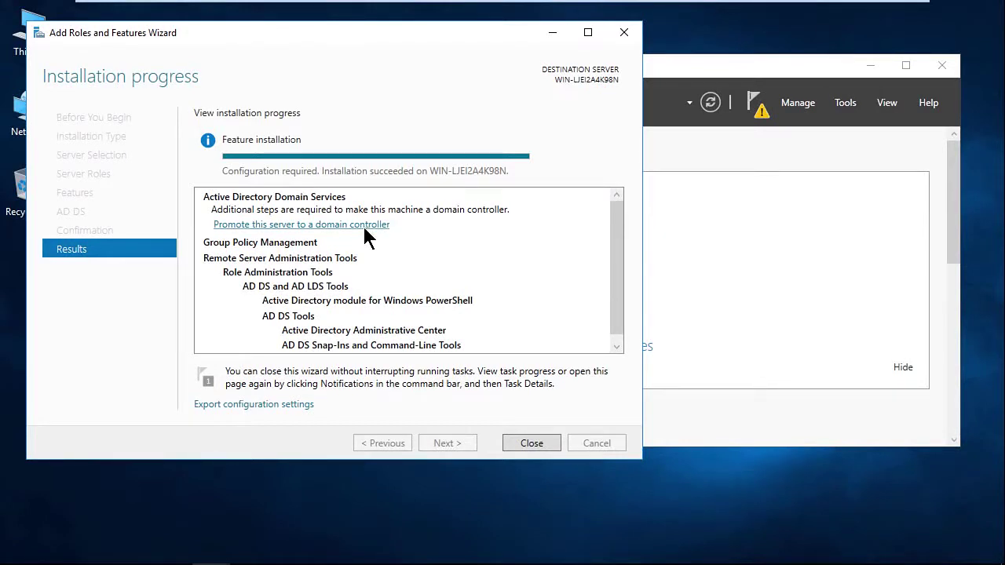
- Launch the domain controller promotion and choose Add a new forest
click(360, 224)
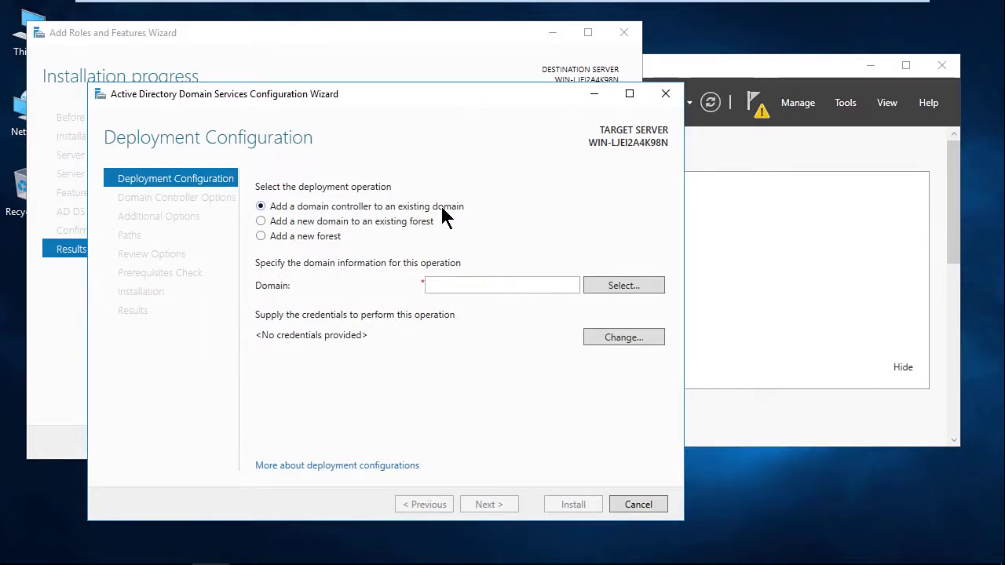
click(262, 237)
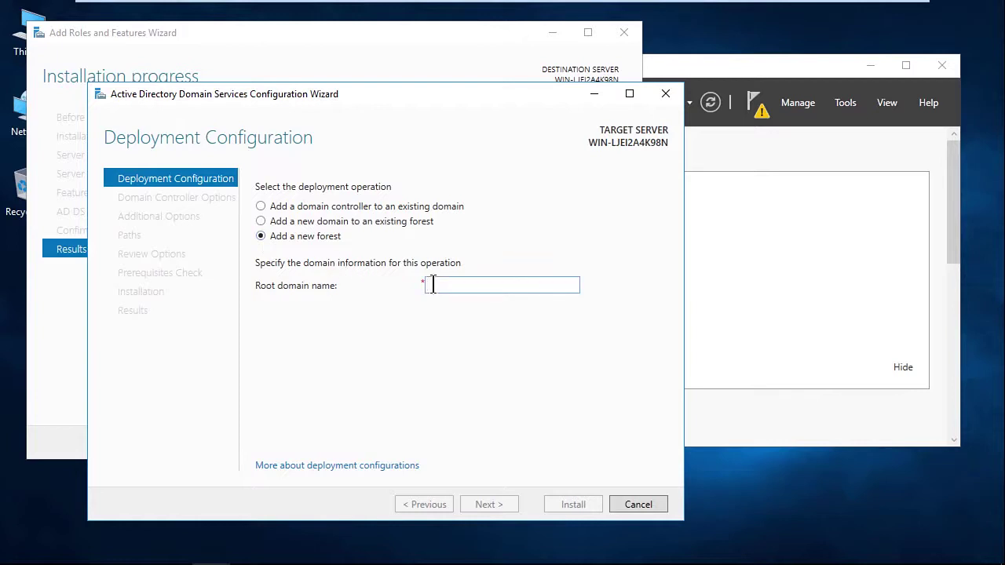
- Enter AZMTP.Pearson.com as the new forest's root domain name and continue
text(AZMTP)
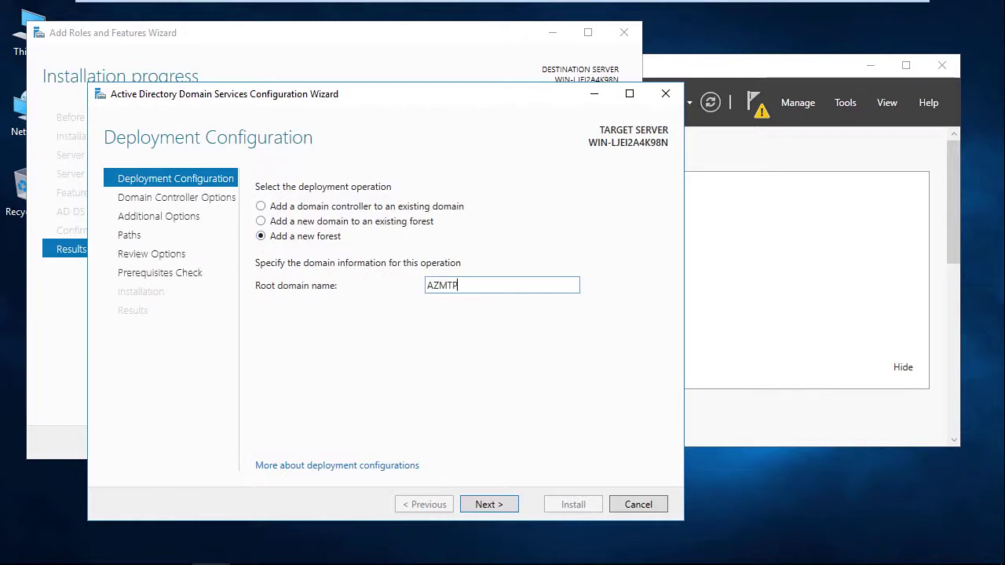
text(.Pearson.com)
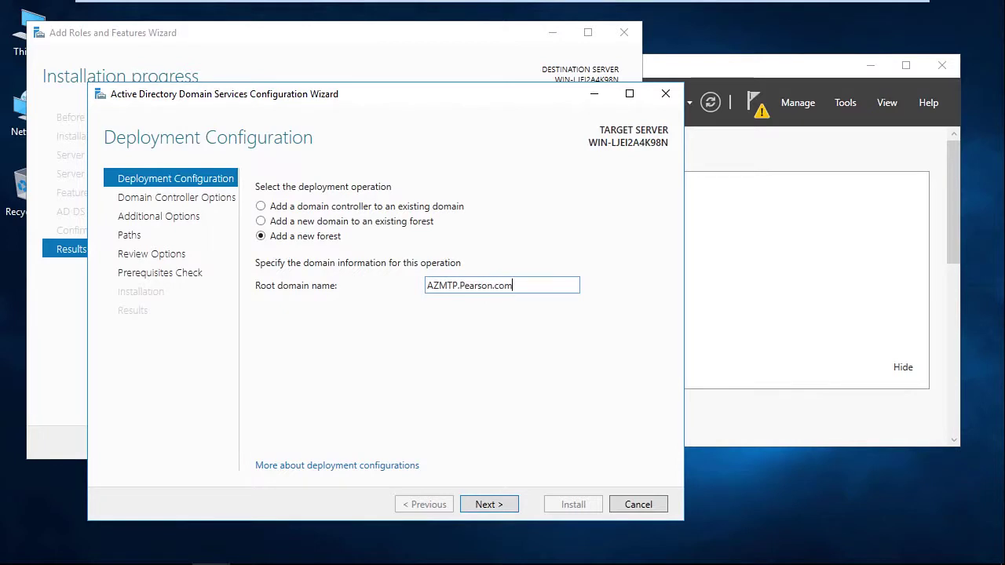
click(485, 505)
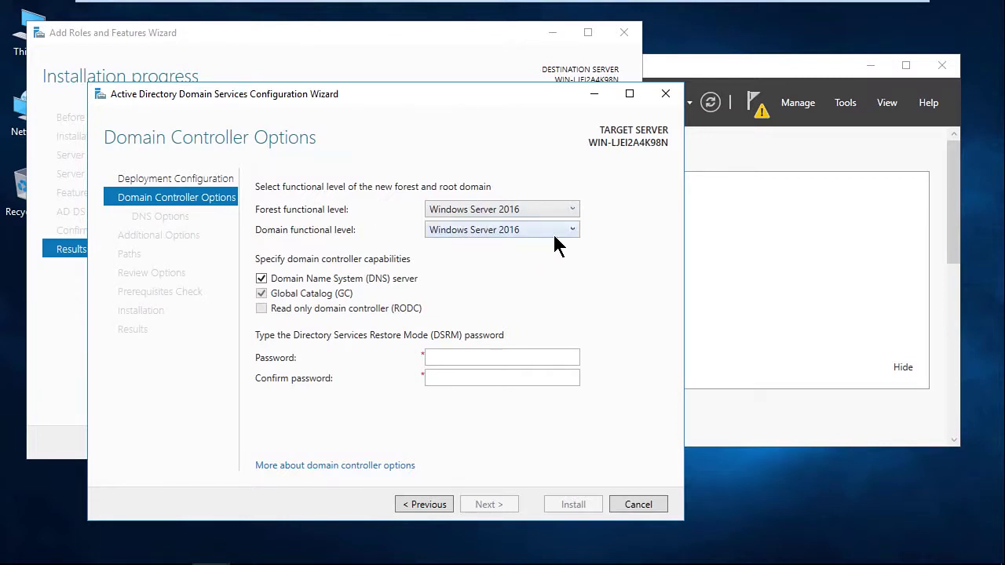
click(574, 209)
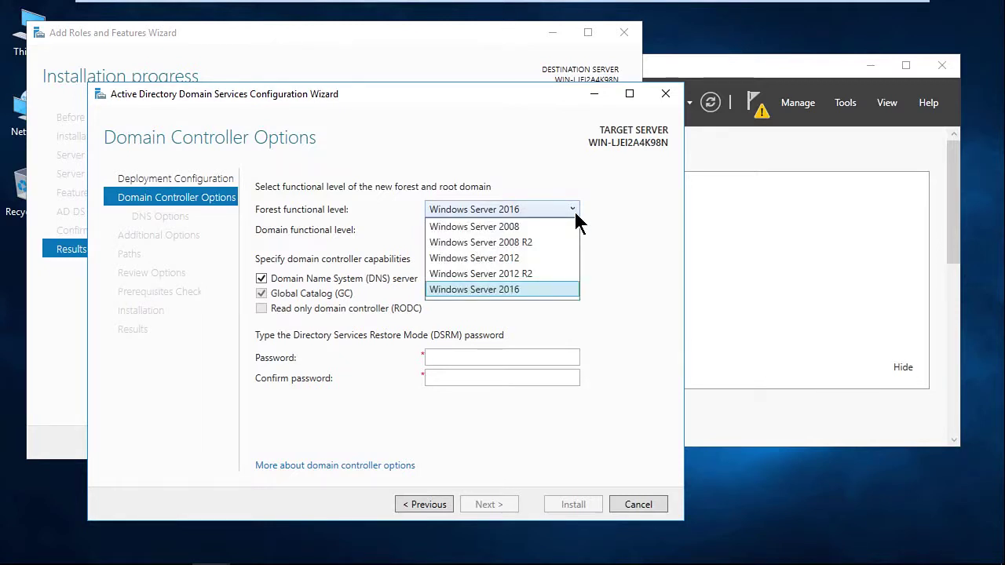
click(573, 209)
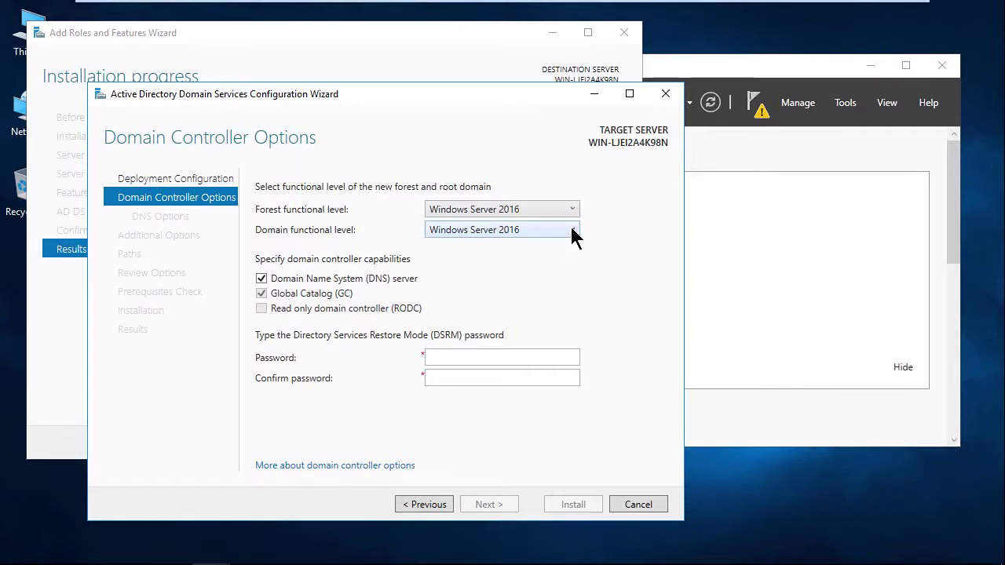
click(573, 230)
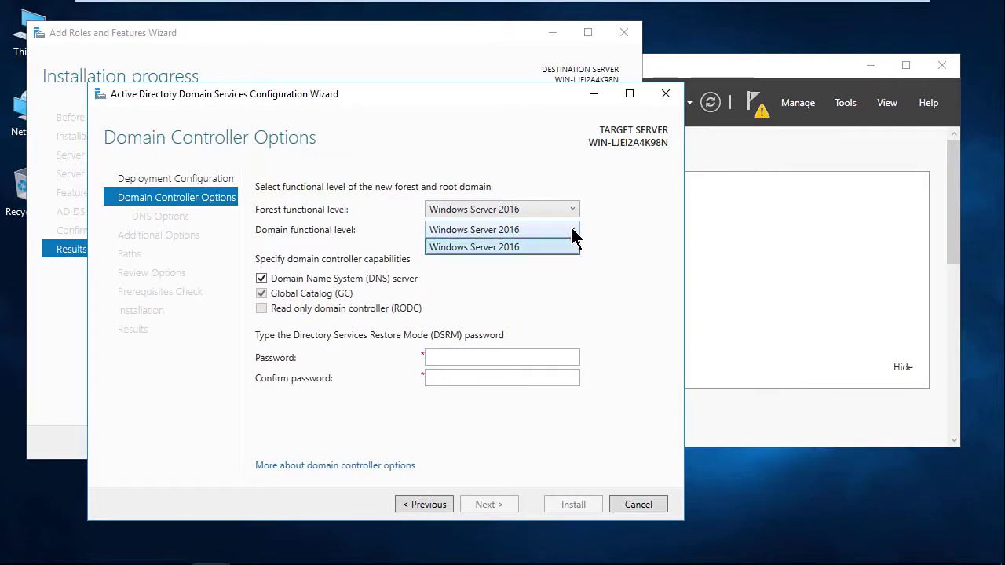
click(571, 230)
click(567, 207)
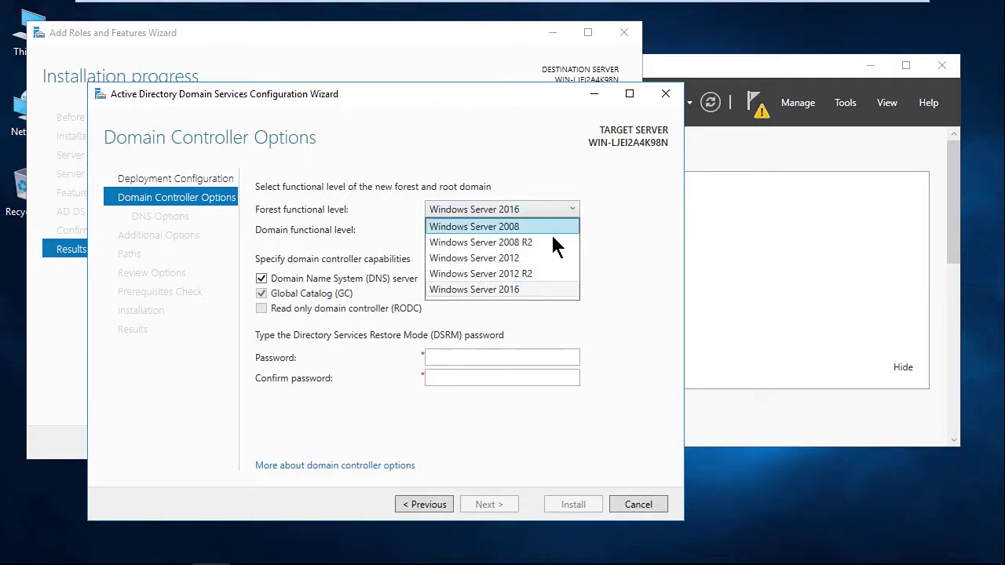
click(551, 240)
click(559, 231)
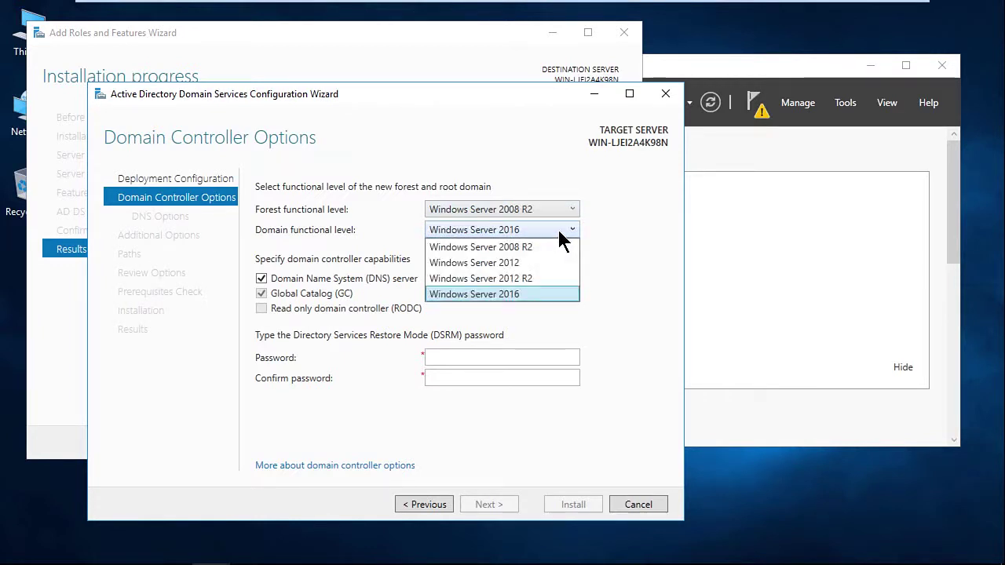
click(559, 232)
click(559, 208)
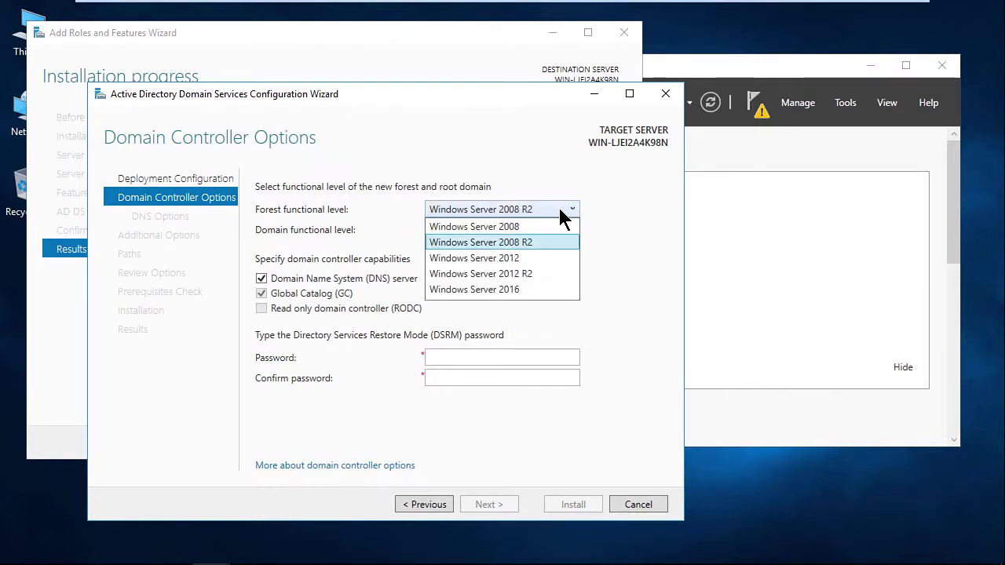
click(539, 290)
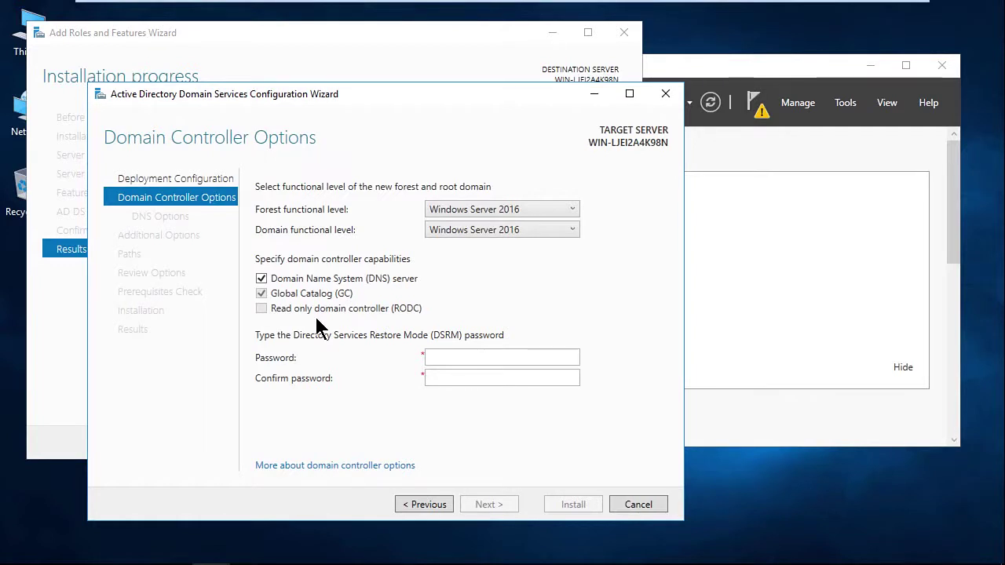
click(444, 356)
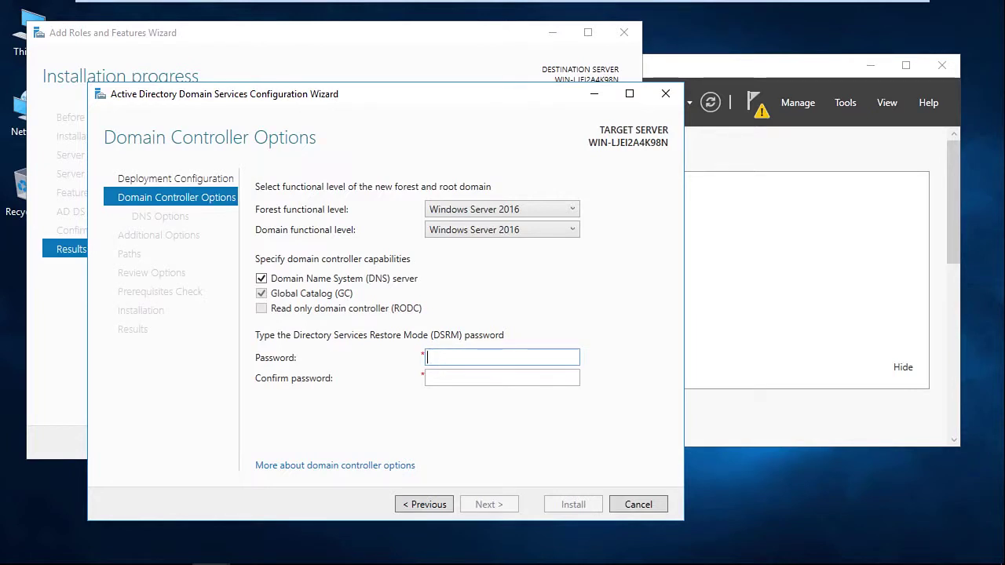
- Enter and confirm the Directory Services Restore Mode password, then continue to DNS Options
text(P@ssw0rd1)
key(Tab)
text(P@ssw0rd)
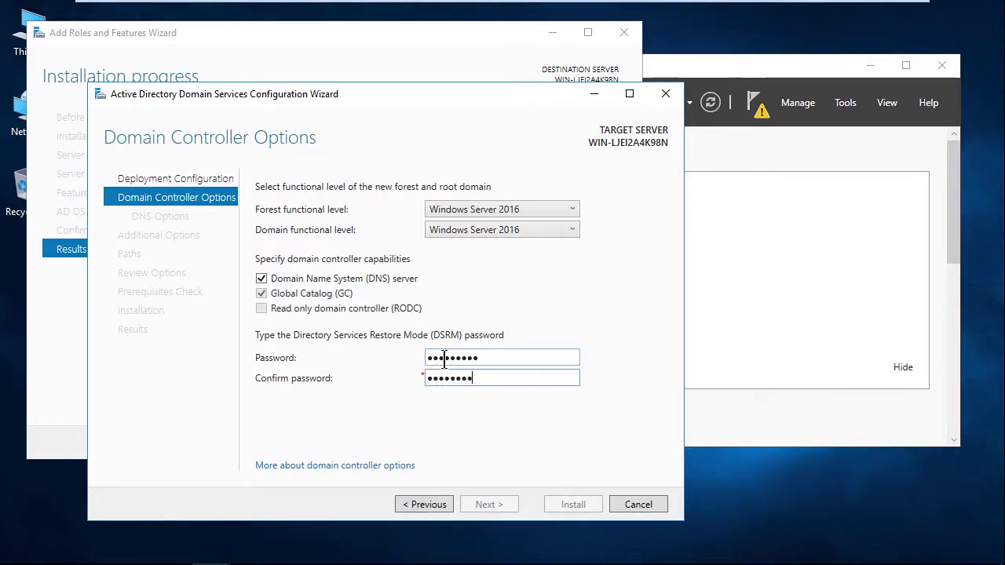
text(1)
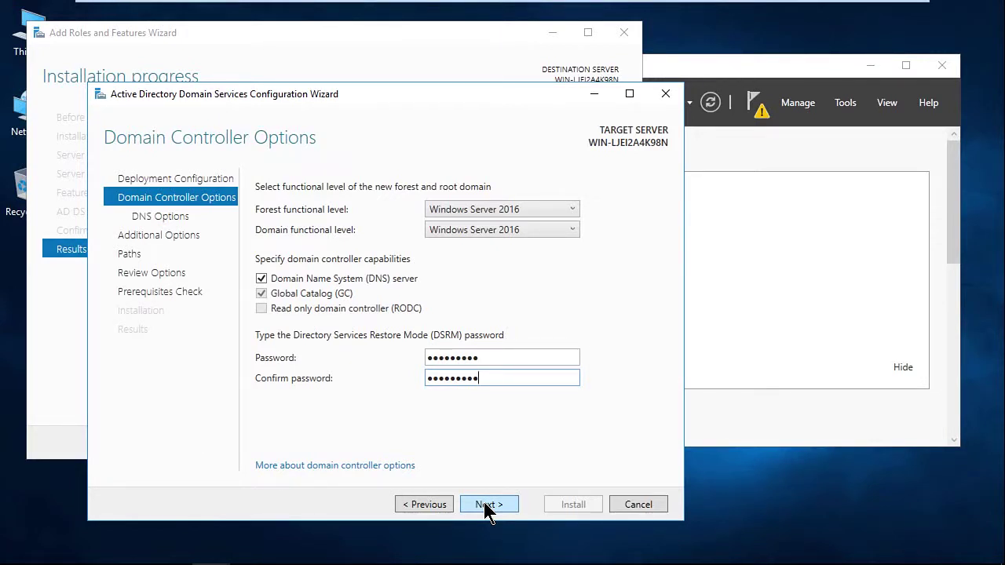
click(484, 505)
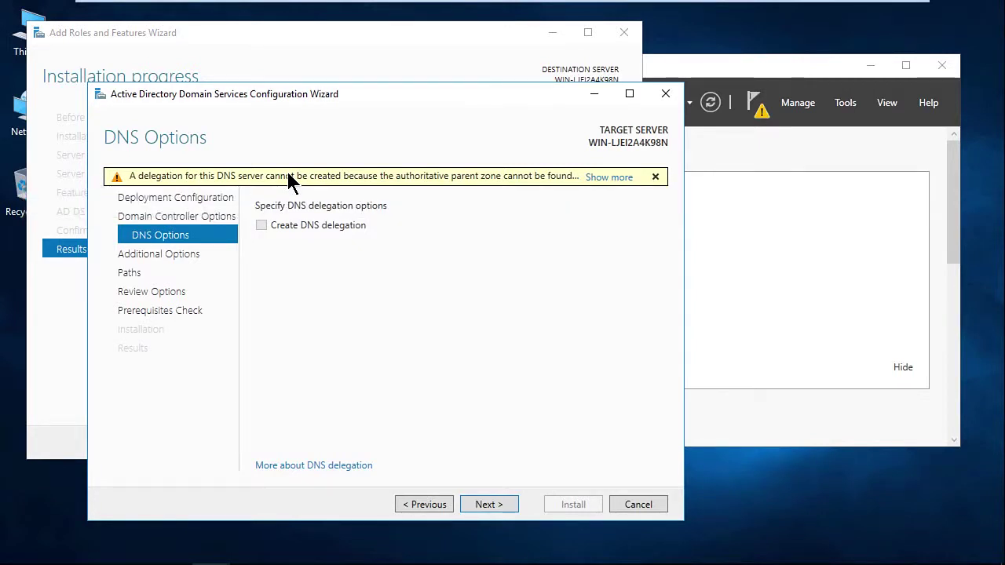
- Accept no DNS delegation, NetBIOS name AZMTP and default database, log and SYSVOL paths
click(486, 506)
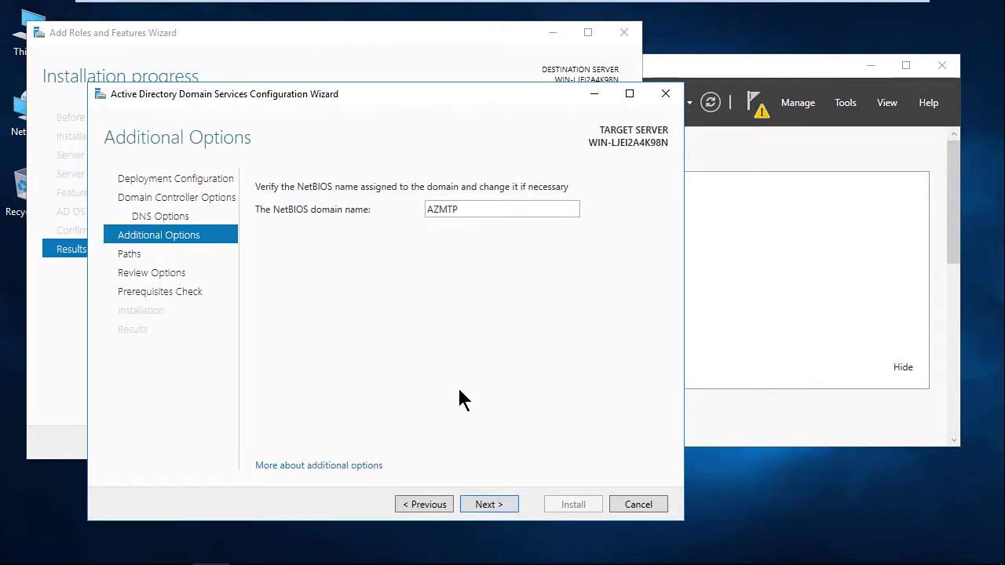
click(488, 507)
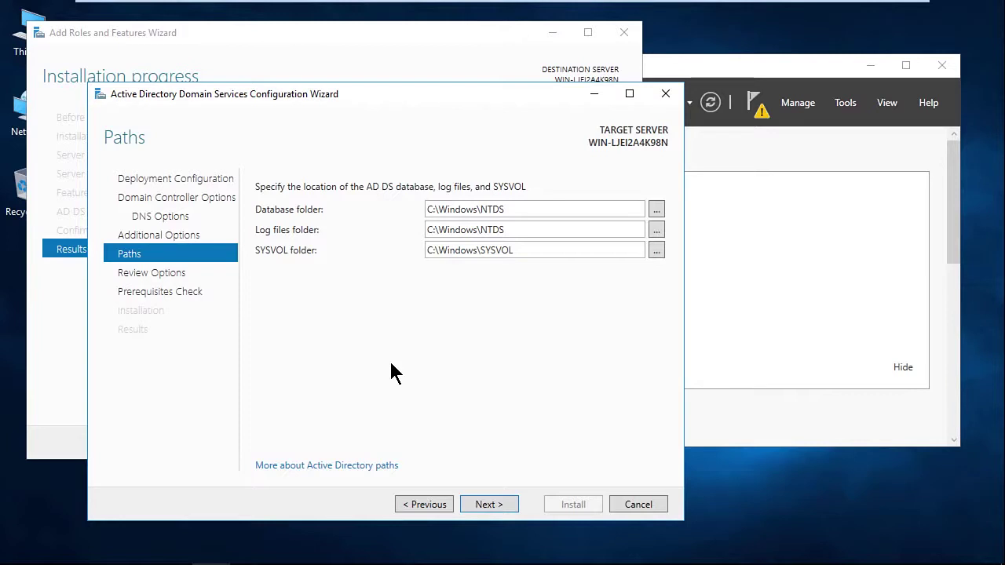
click(498, 503)
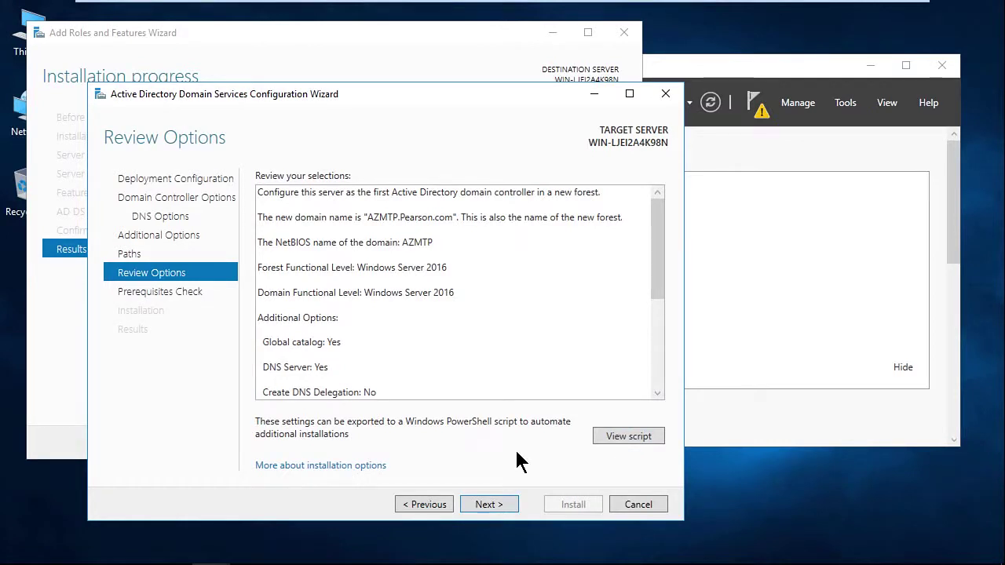
- Pass the prerequisites check and install AD DS to promote the server to domain controller
click(488, 505)
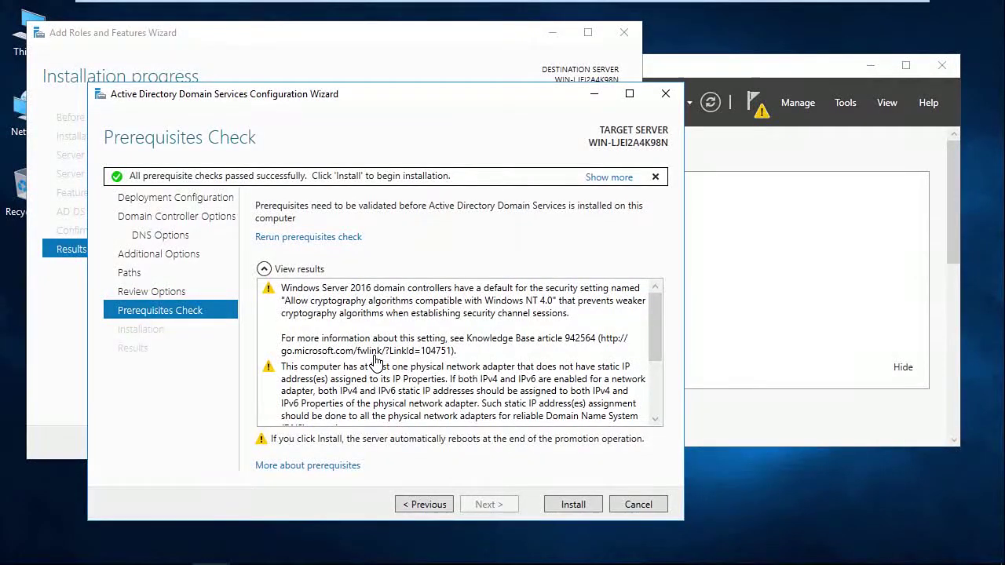
click(572, 506)
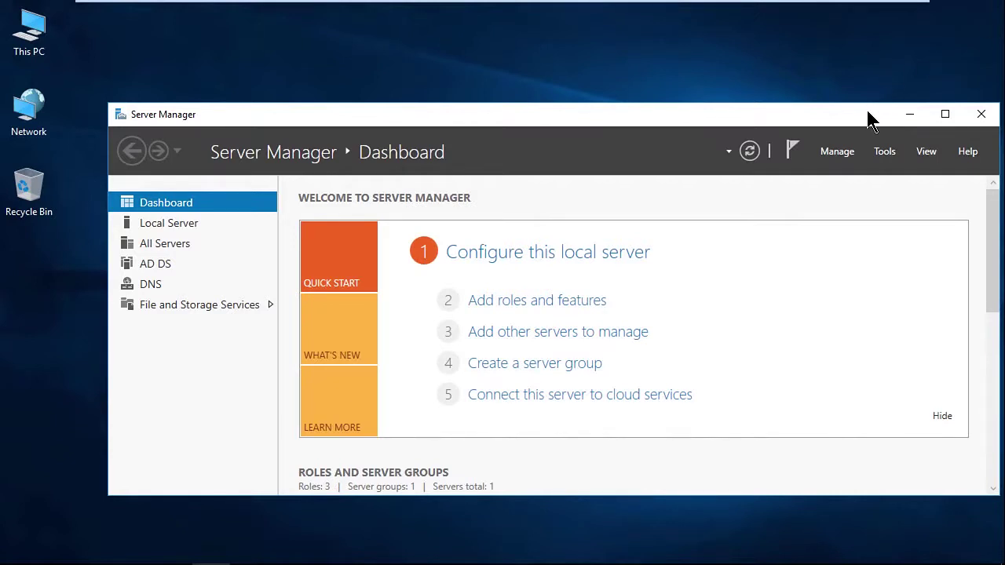
drag(825, 119, 790, 88)
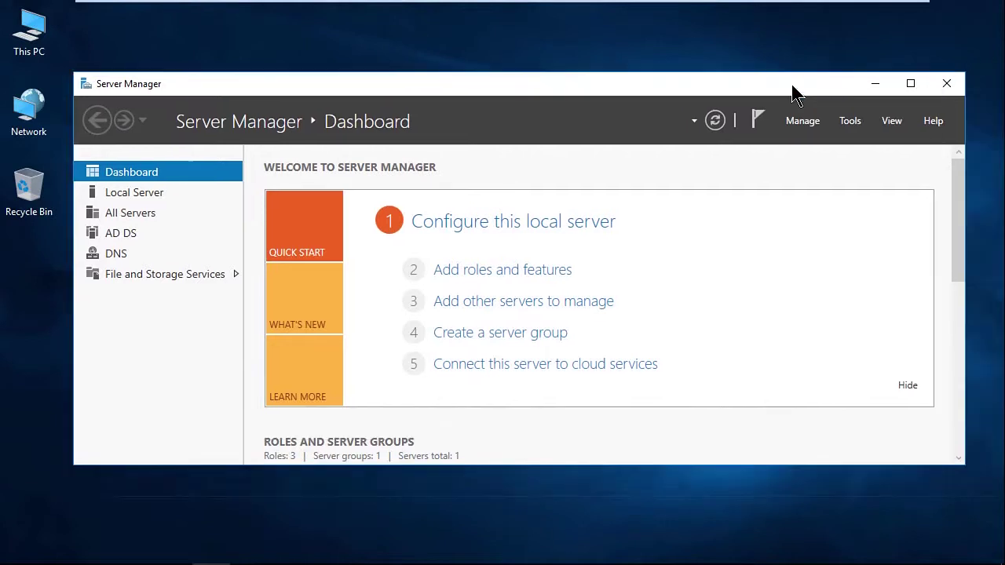
click(850, 122)
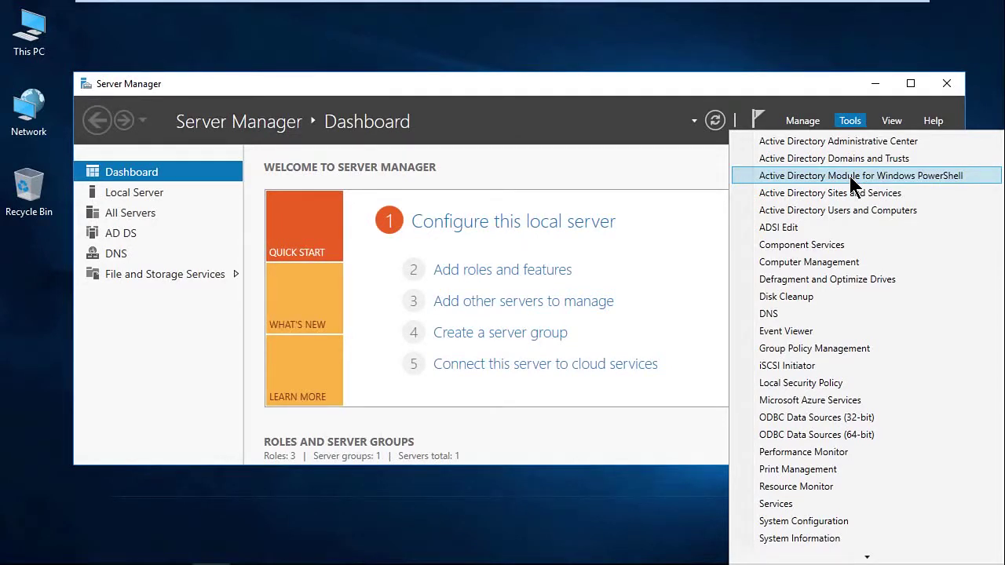
click(790, 89)
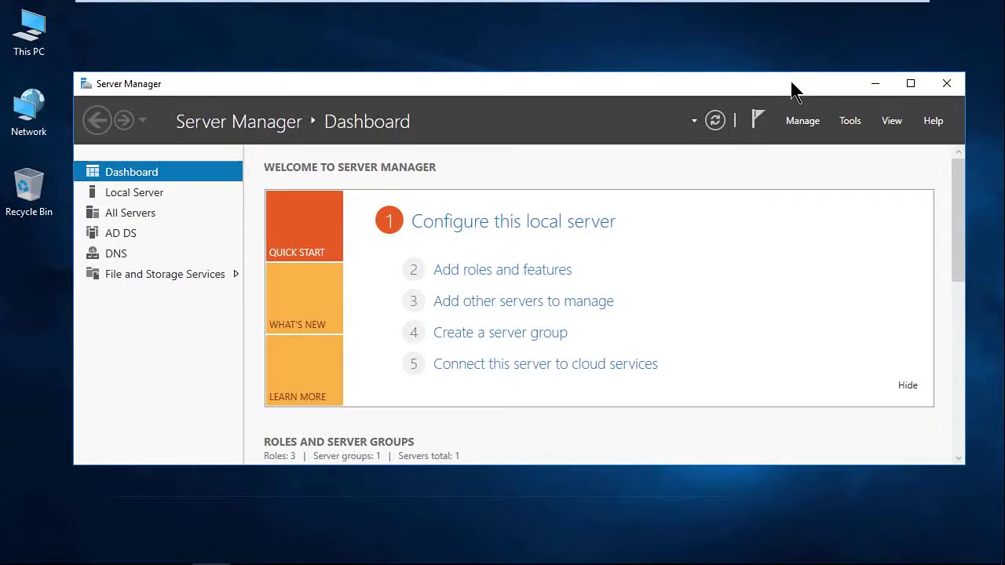